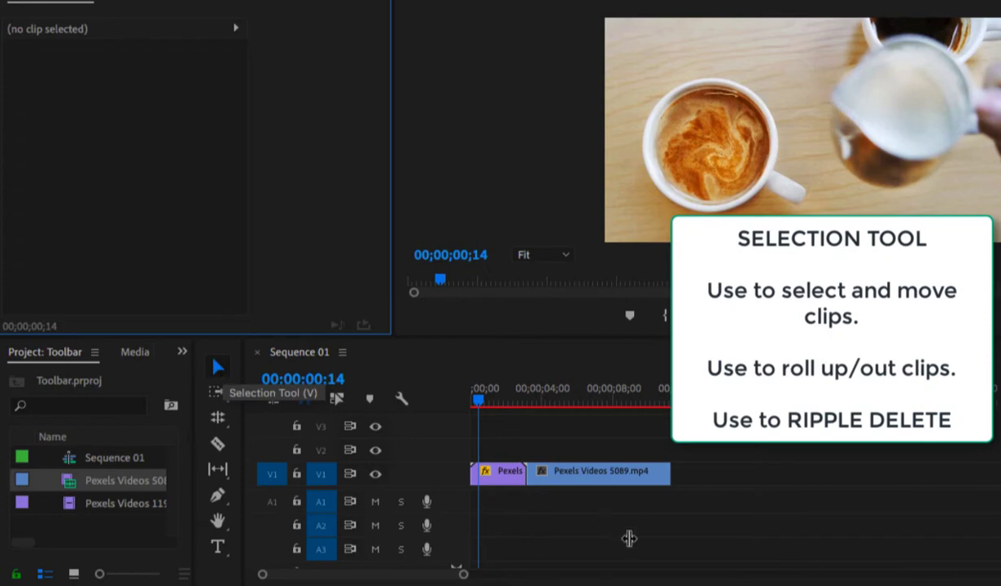
# - Move the Pexels Videos 5089 clip about 2 seconds later on V1, leaving a gap after the first clip
pyautogui.moveTo(621, 474); pyautogui.dragTo(660, 476)
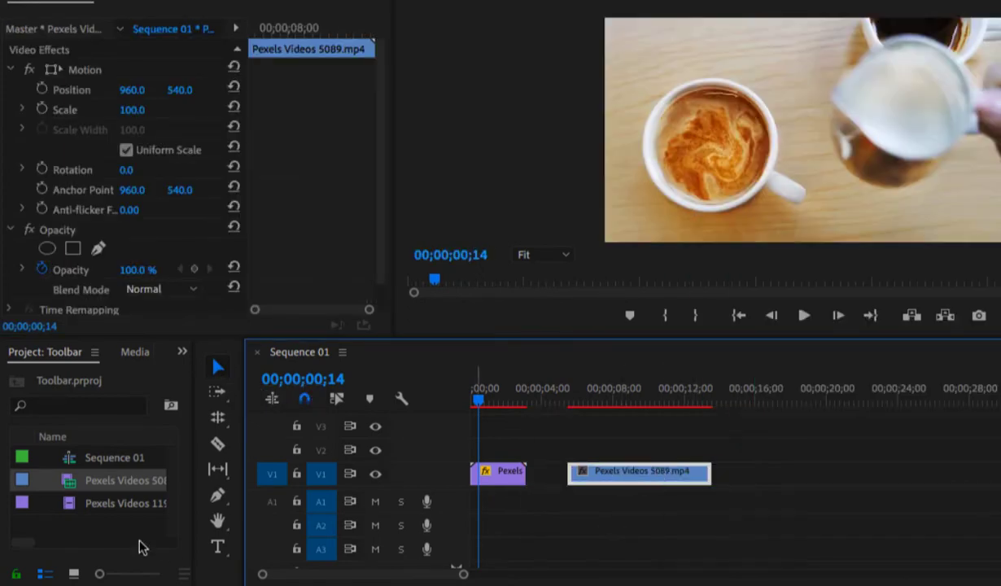
# - Place the Pexels Videos 1194715 clip on V2 above the first clip, try trimming its end, and delete it
pyautogui.moveTo(96, 504); pyautogui.dragTo(509, 448)
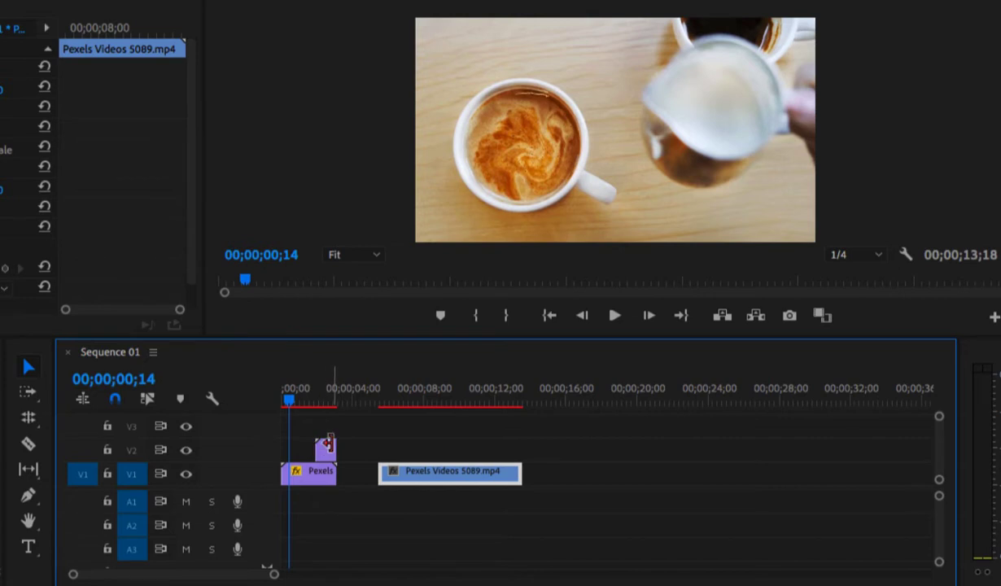
pyautogui.moveTo(330, 446); pyautogui.dragTo(327, 446)
pyautogui.click(323, 447)
pyautogui.moveTo(329, 446); pyautogui.dragTo(344, 446)
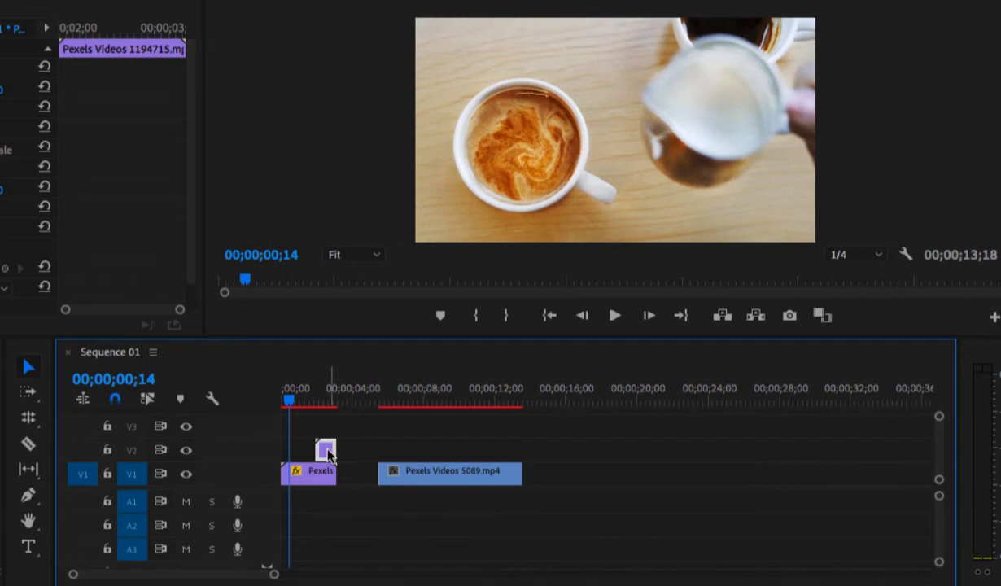
pyautogui.press('Delete')
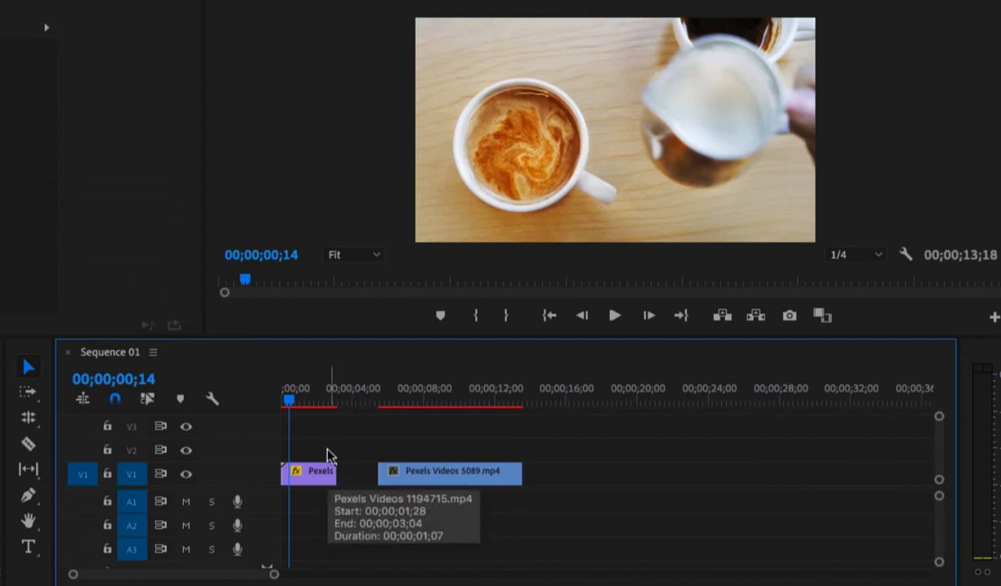
# - Ripple delete the gap between the two V1 clips and select the Pexels Videos 5089 clip
pyautogui.rightClick(355, 480)
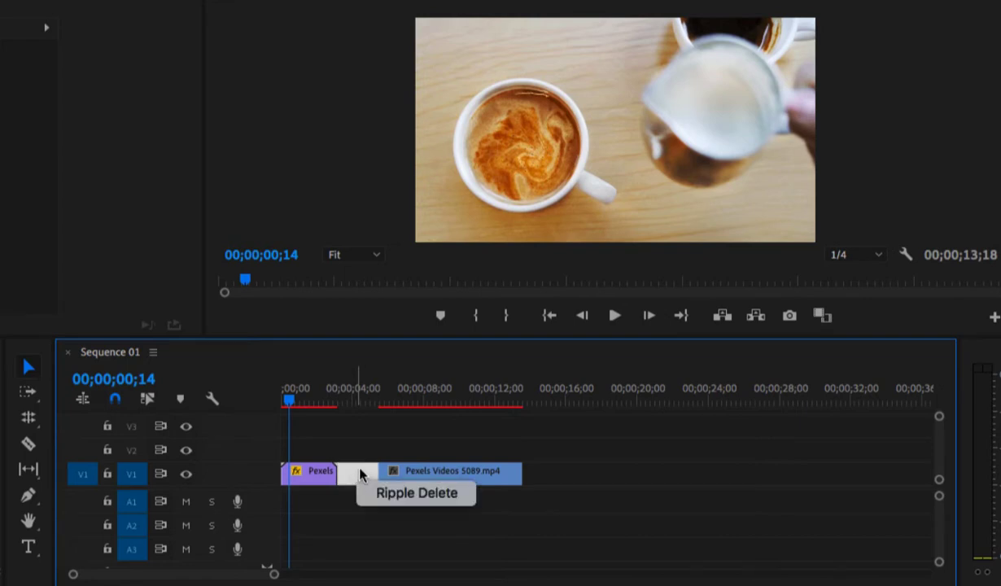
pyautogui.click(375, 496)
pyautogui.press('Down')
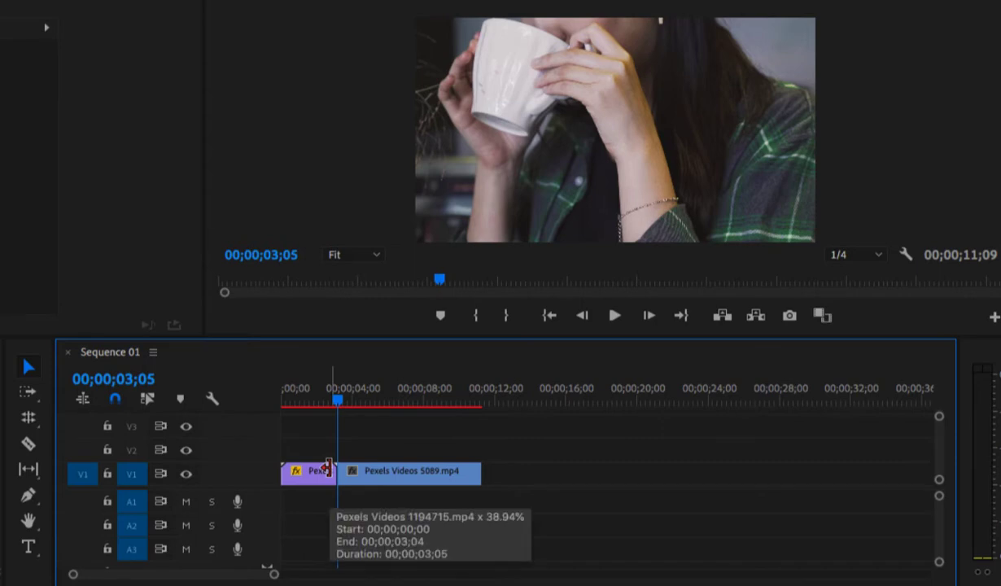
pyautogui.moveTo(363, 474)
pyautogui.mouseDown()
pyautogui.moveTo(377, 460)
pyautogui.moveTo(367, 453)
pyautogui.moveTo(365, 476)
pyautogui.mouseUp()
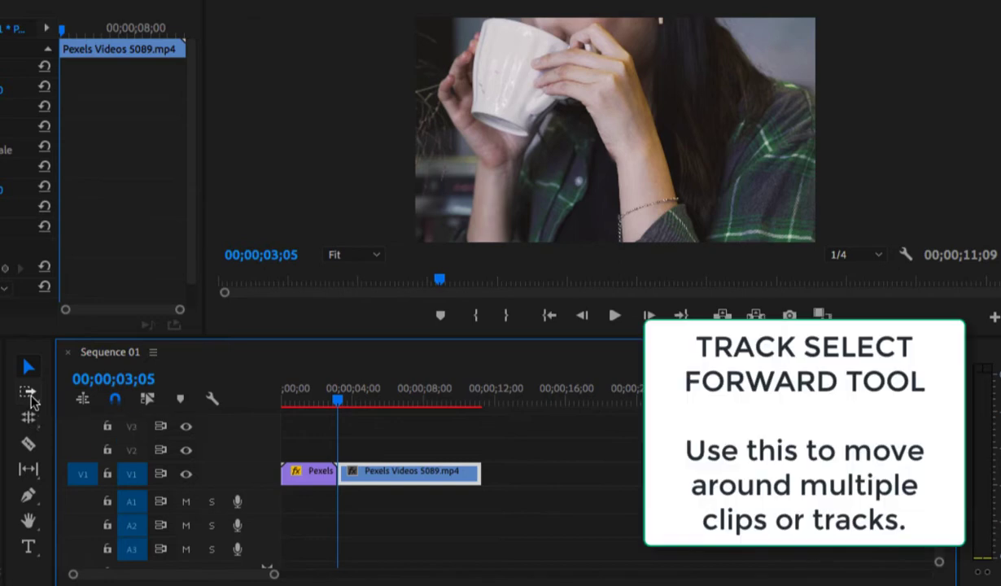
# - Add the short Pexels Videos 1194715 clip at the end of V1 and two consecutive Pexels Videos 5089 clips on V2
pyautogui.moveTo(0, 481); pyautogui.dragTo(482, 476)
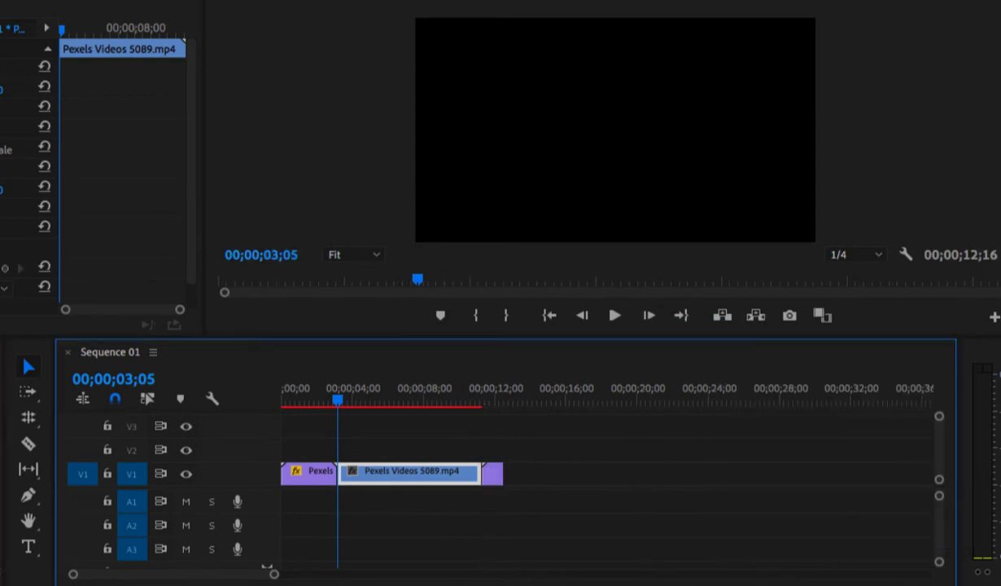
pyautogui.moveTo(0, 482); pyautogui.dragTo(361, 450)
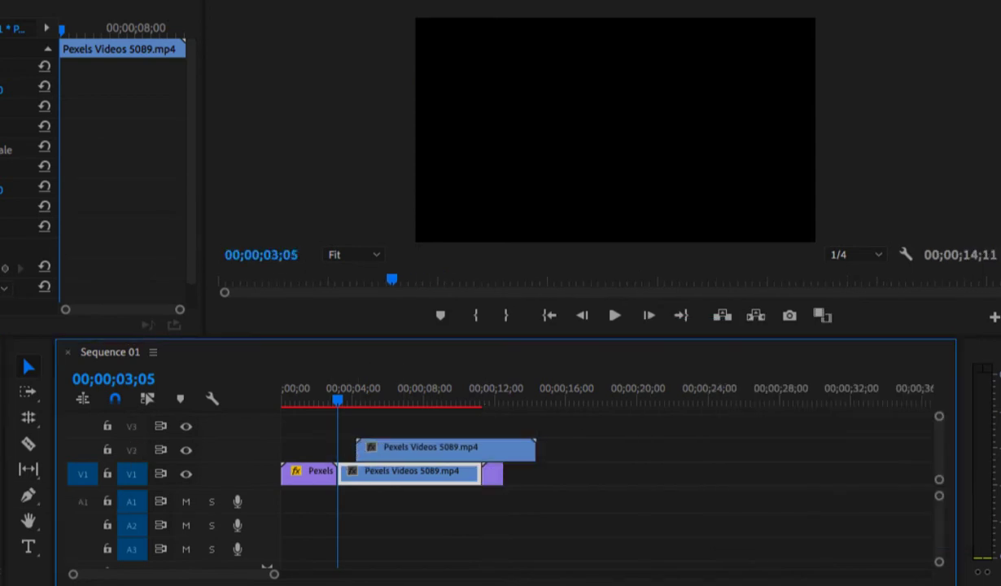
pyautogui.moveTo(0, 482); pyautogui.dragTo(541, 449)
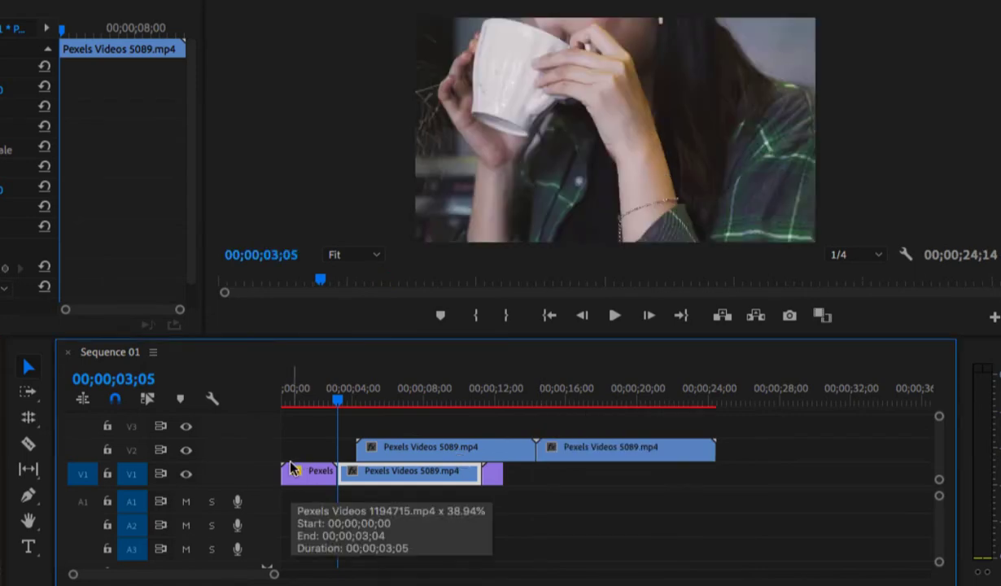
# - Try shifting the clips after the first one, and also all clips together, later with the Track Select Forward tool, undoing each move
pyautogui.click(31, 394)
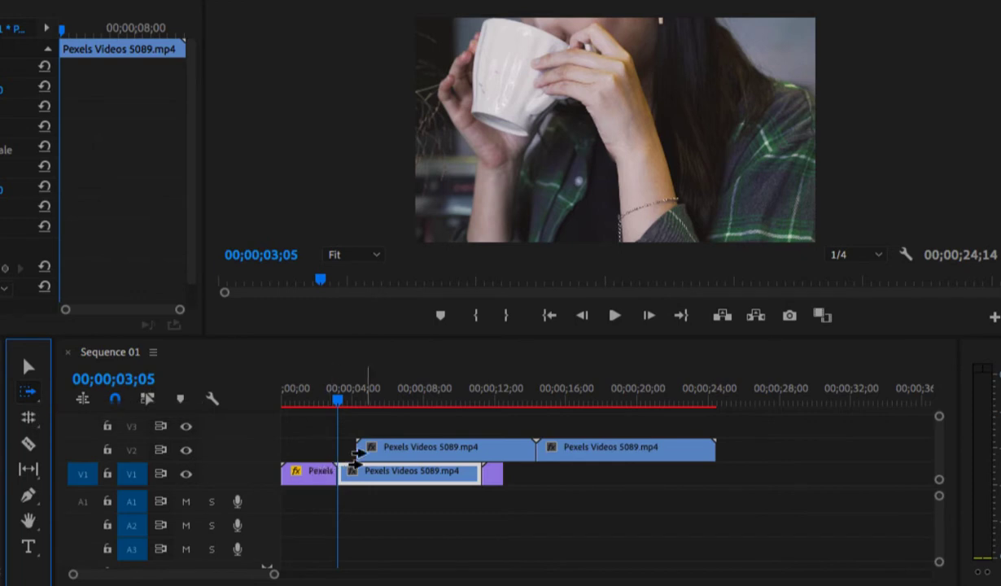
pyautogui.moveTo(358, 447); pyautogui.dragTo(574, 449)
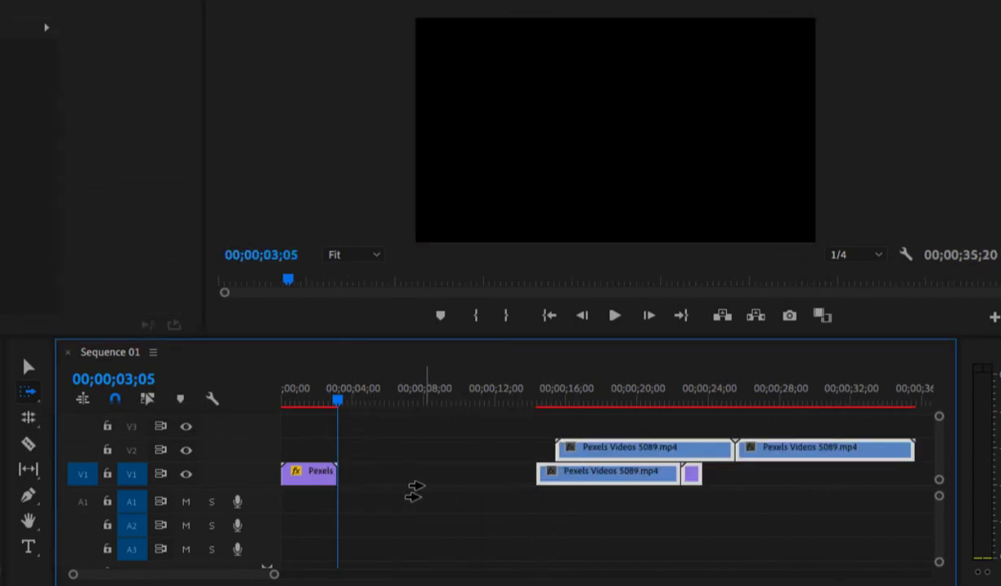
pyautogui.hotkey('ctrl', 'z')
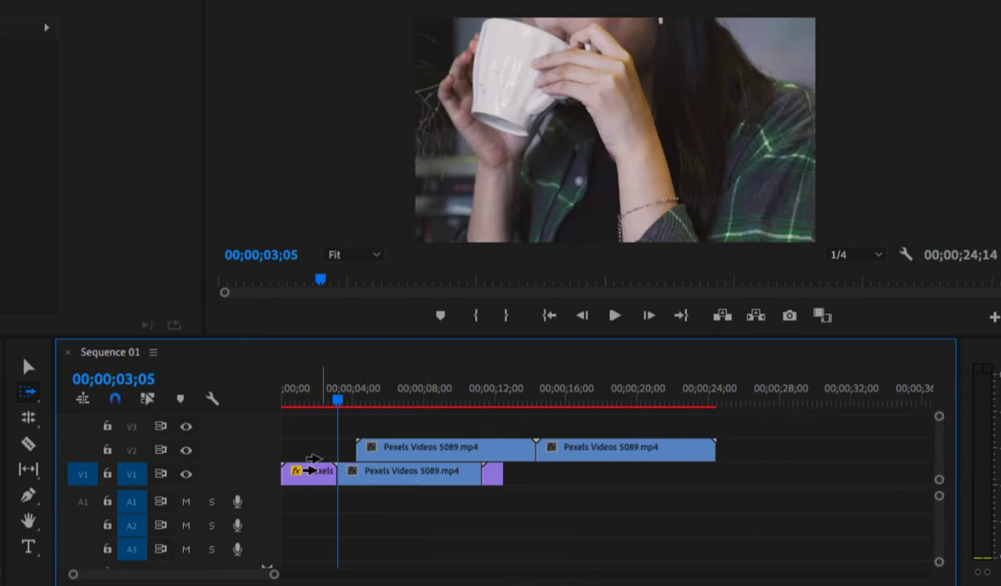
pyautogui.moveTo(314, 460); pyautogui.dragTo(545, 458)
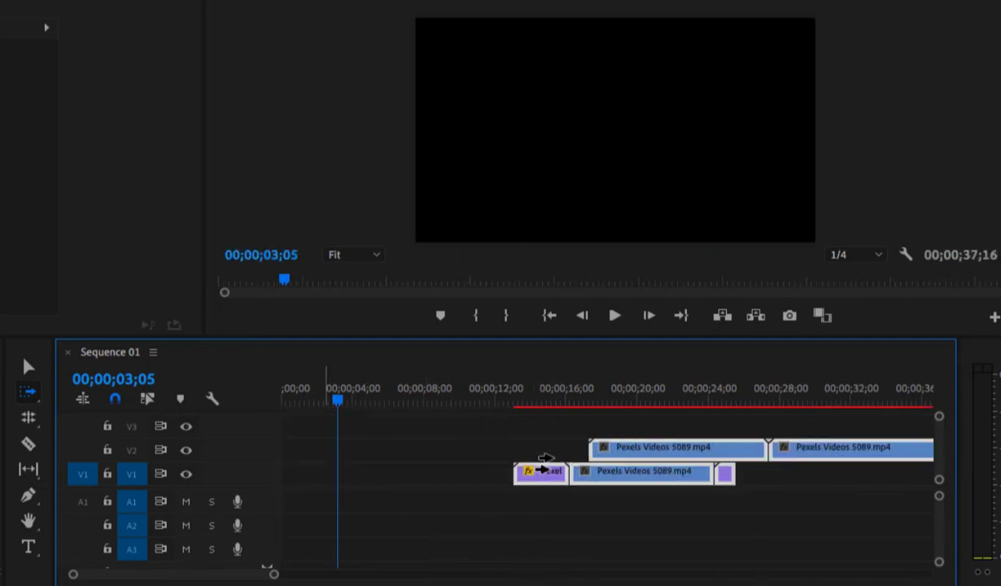
pyautogui.hotkey('ctrl', 'z')
# - Delete both Pexels Videos 5089 clips on V2 and the short clip at the end of V1
pyautogui.click(29, 369)
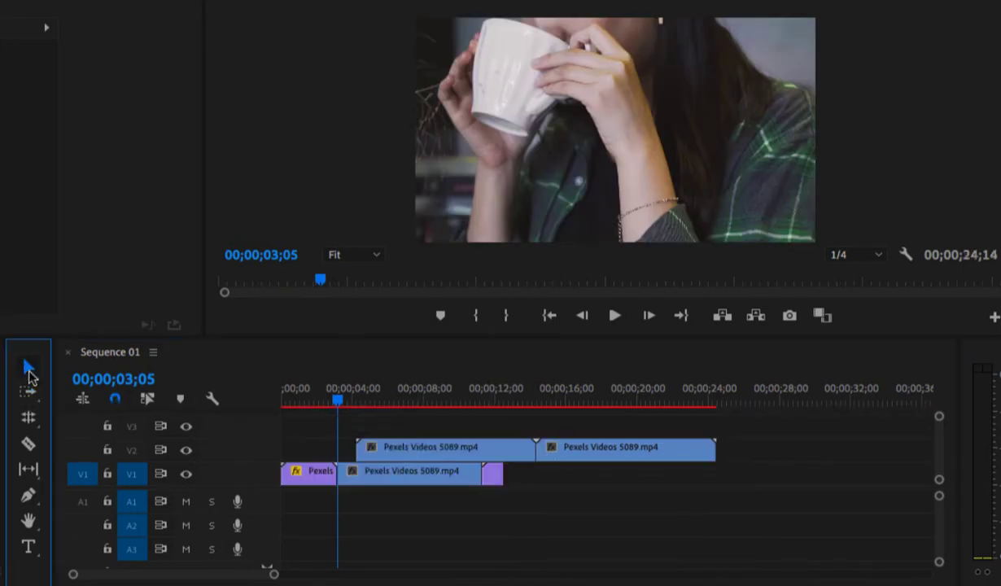
pyautogui.click(429, 448)
pyautogui.press('Delete')
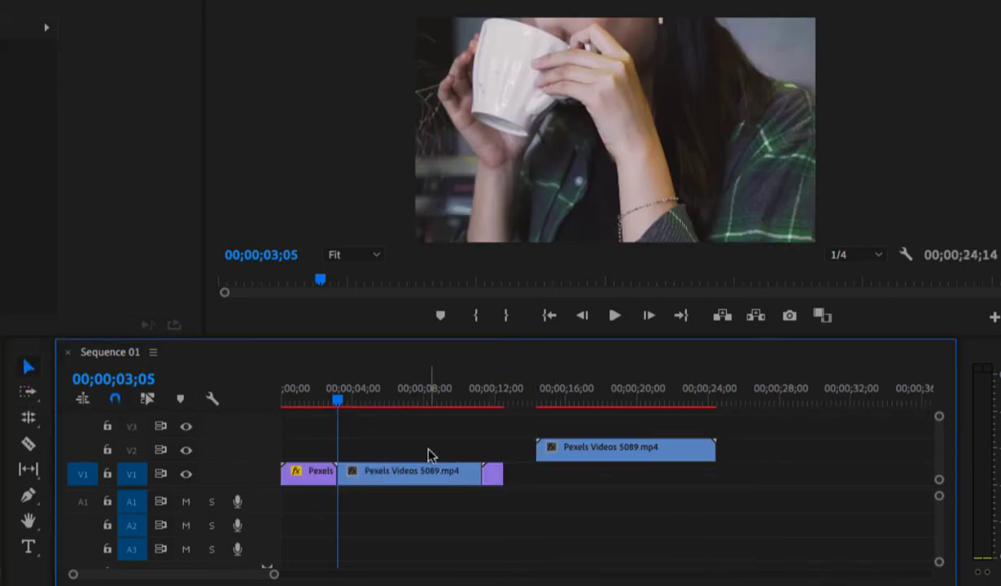
pyautogui.click(592, 452)
pyautogui.press('Delete')
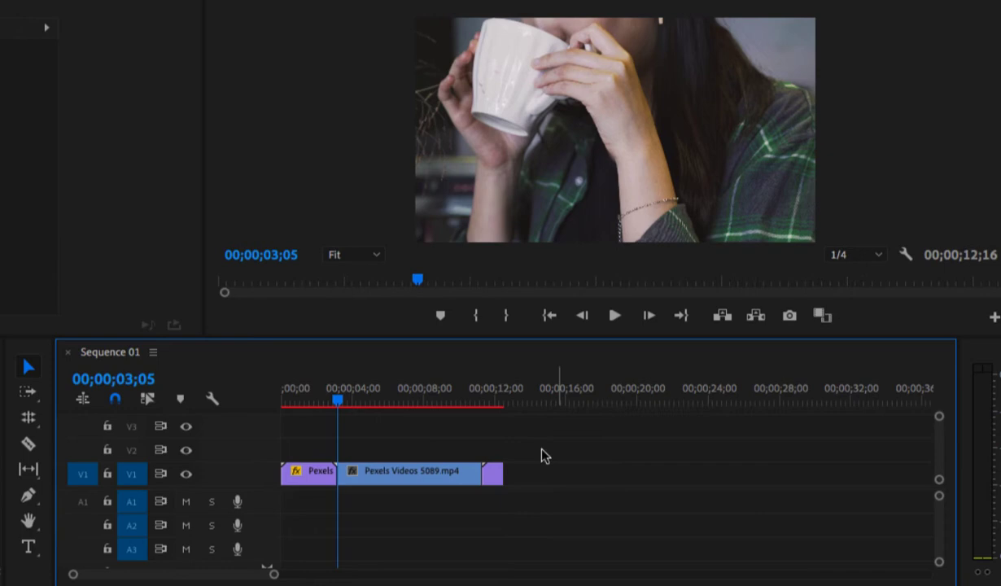
pyautogui.click(496, 476)
pyautogui.press('Delete')
# - Roll the cut between the two clips about 1.5 seconds earlier with the Rolling Edit tool and scrub the playhead to 00;00;04;10
pyautogui.click(30, 392)
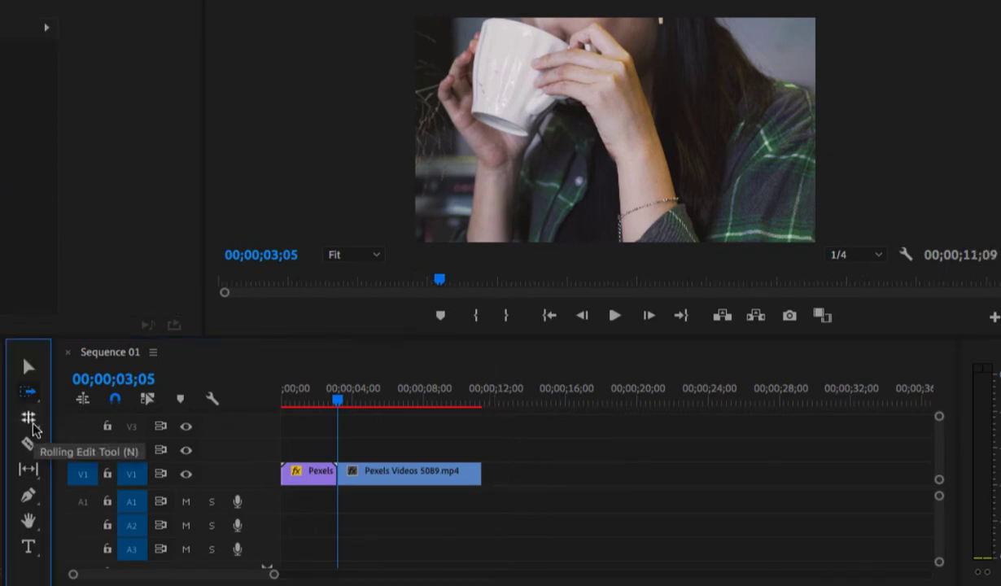
pyautogui.click(32, 423)
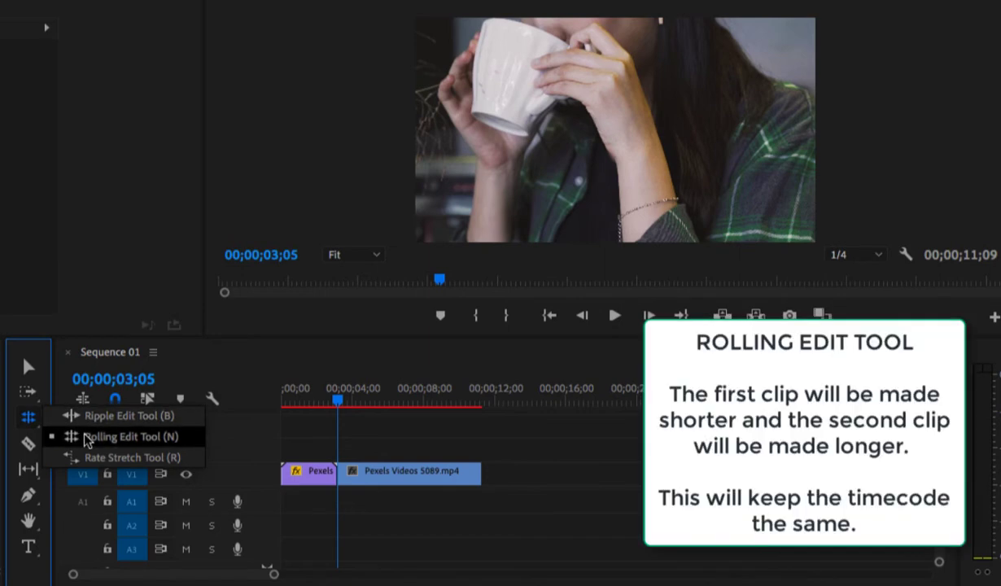
pyautogui.click(87, 437)
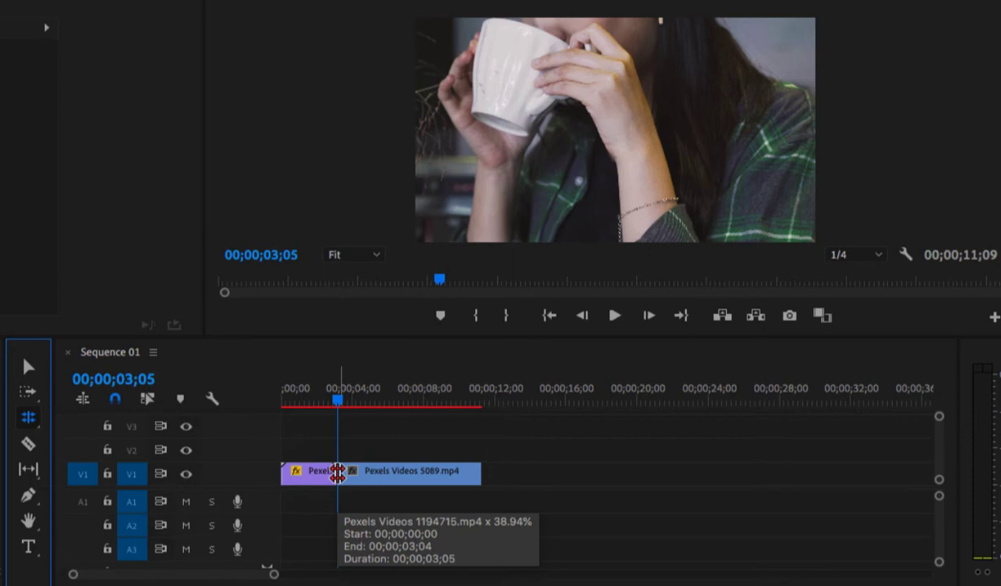
pyautogui.moveTo(337, 475); pyautogui.dragTo(313, 473)
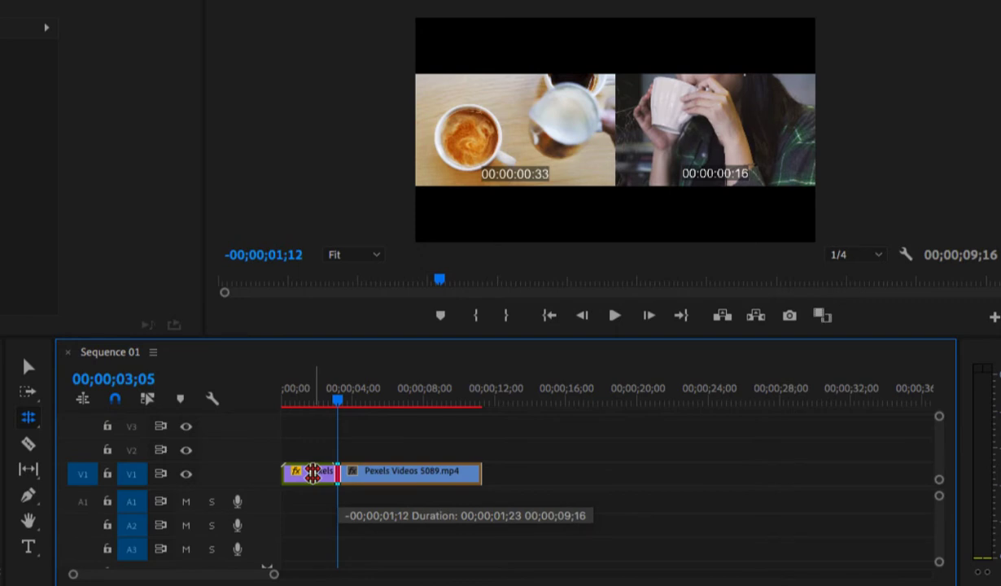
pyautogui.moveTo(312, 473); pyautogui.dragTo(311, 473)
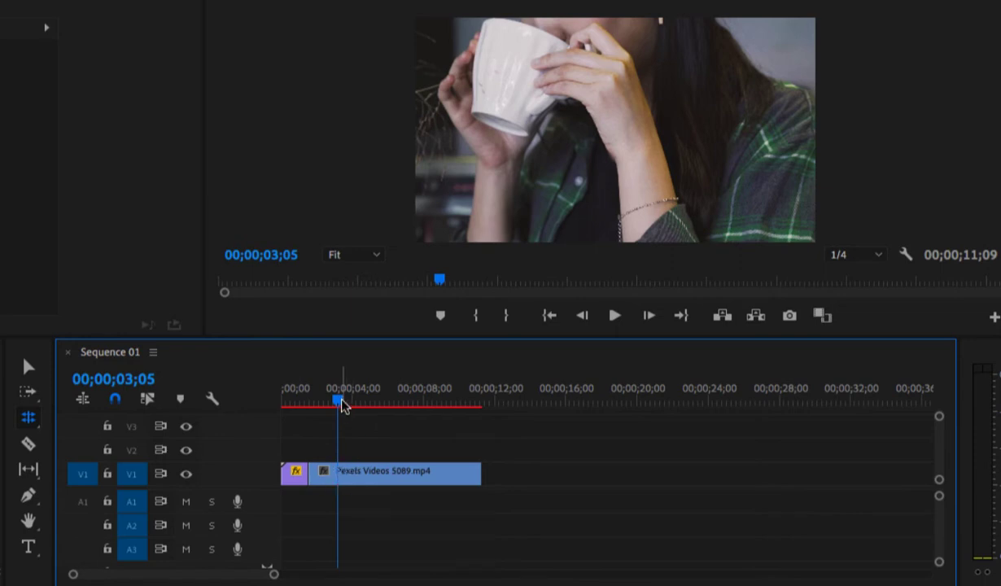
pyautogui.moveTo(328, 399); pyautogui.dragTo(360, 399)
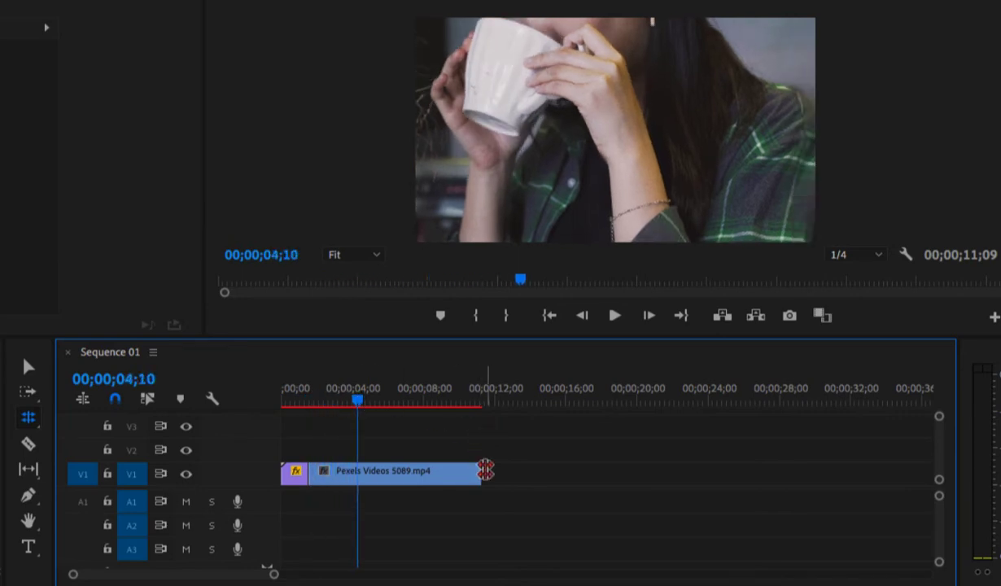
# - Shorten the end of the first clip by about 1 second with the Ripple Edit tool so the second clip follows
pyautogui.click(27, 416)
pyautogui.click(68, 417)
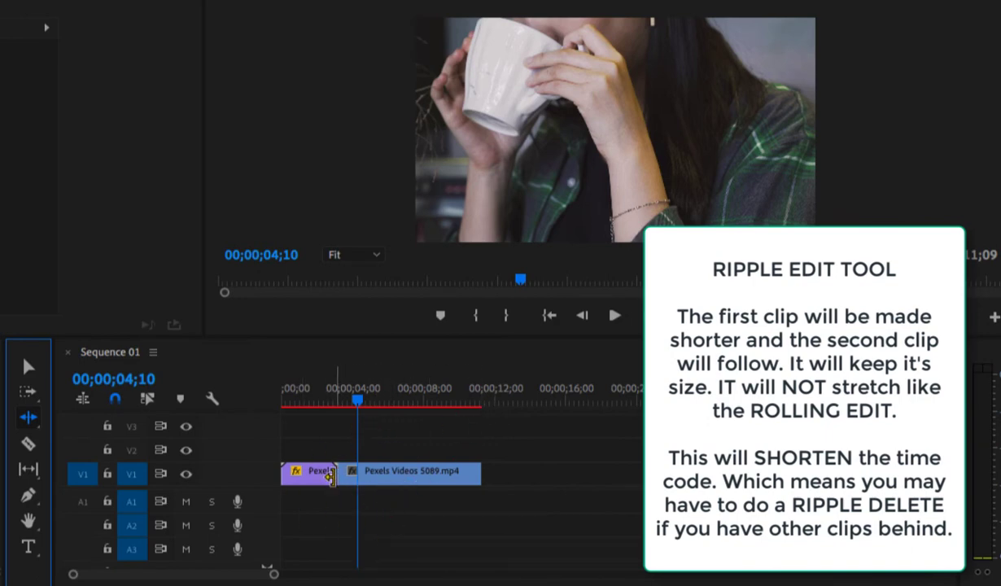
pyautogui.moveTo(331, 477); pyautogui.dragTo(310, 477)
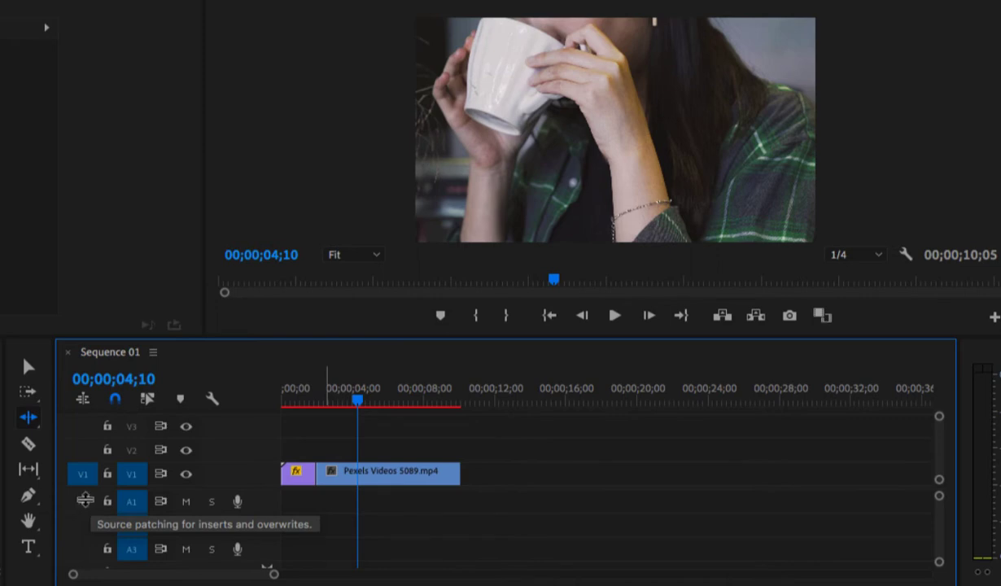
# - Cut the Pexels Videos 5089 clip at 00;00;06;27 with the Razor tool
pyautogui.click(28, 444)
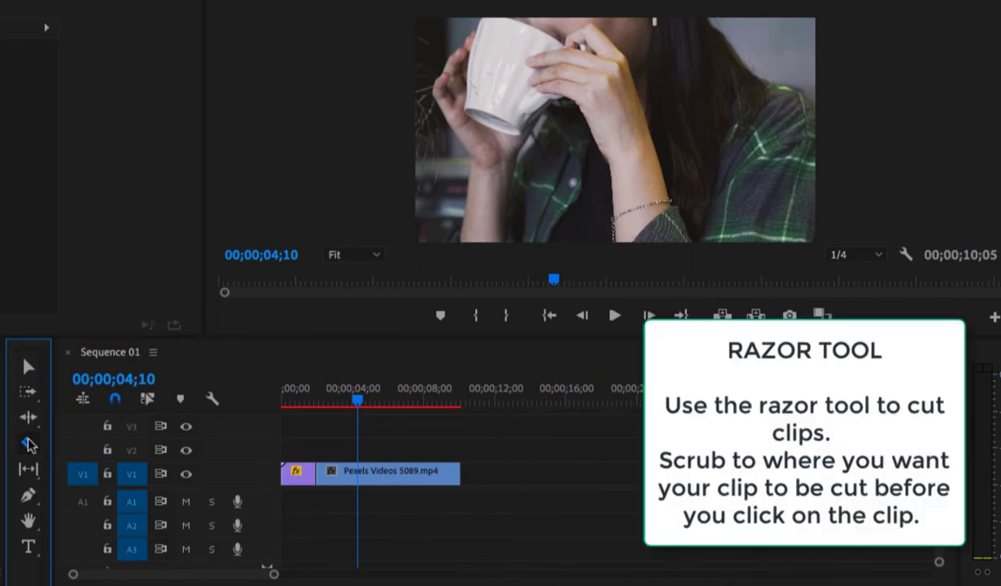
pyautogui.click(359, 403)
pyautogui.moveTo(359, 403); pyautogui.dragTo(407, 416)
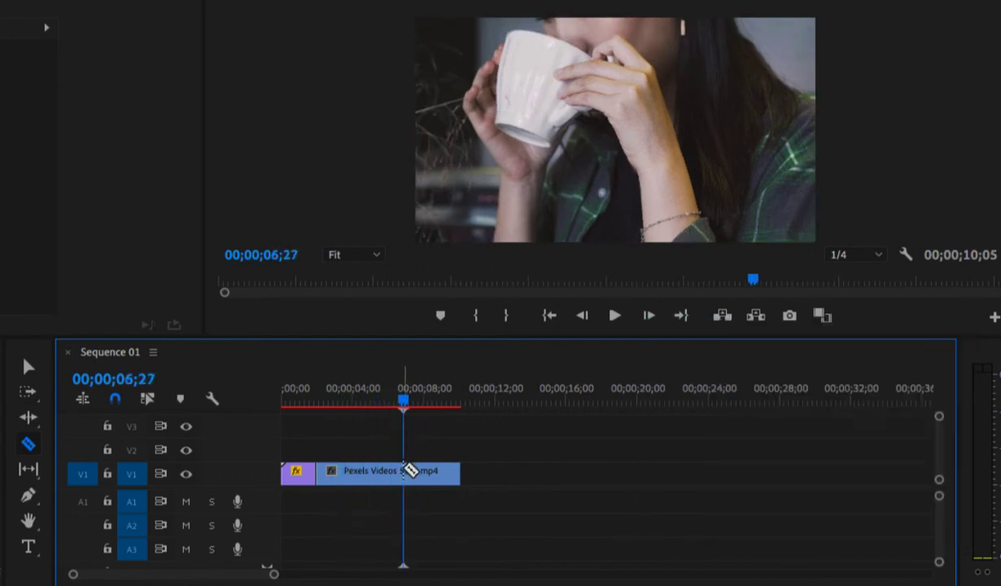
pyautogui.click(407, 470)
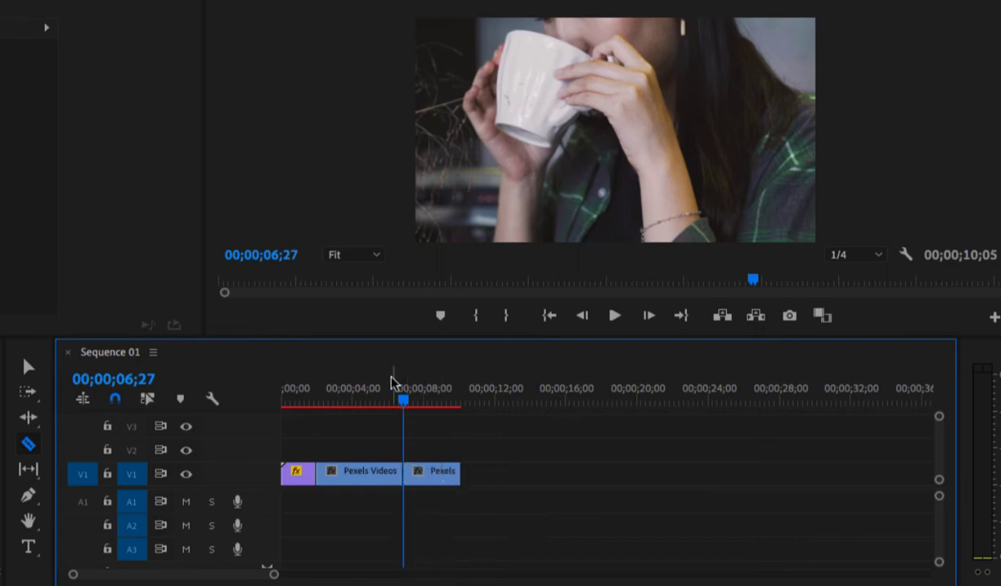
# - Place the playhead at 00;00;05;03 and shift all V1 clips about 2 seconds later with the Track Select Forward tool
pyautogui.moveTo(404, 399); pyautogui.dragTo(373, 401)
pyautogui.click(28, 366)
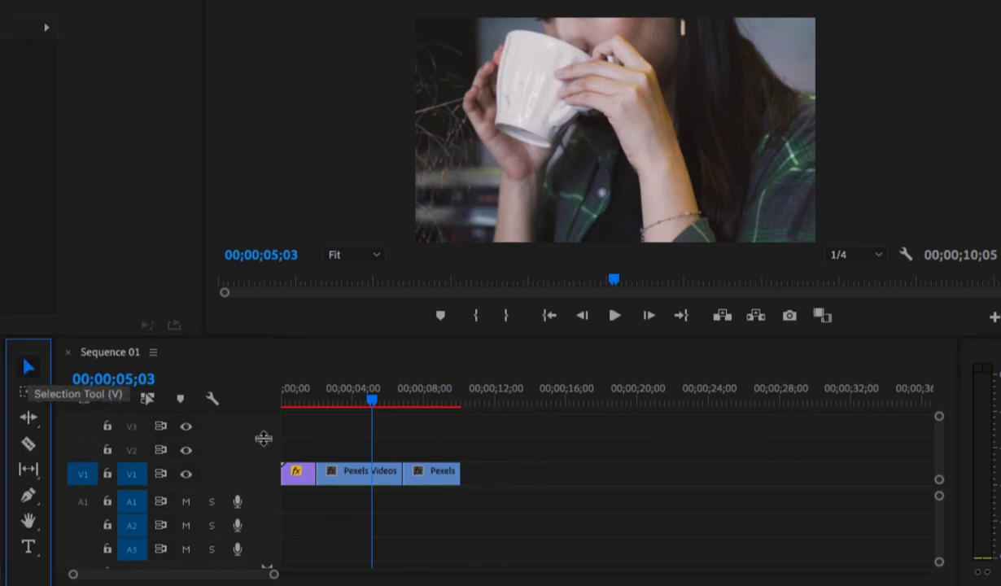
pyautogui.click(28, 391)
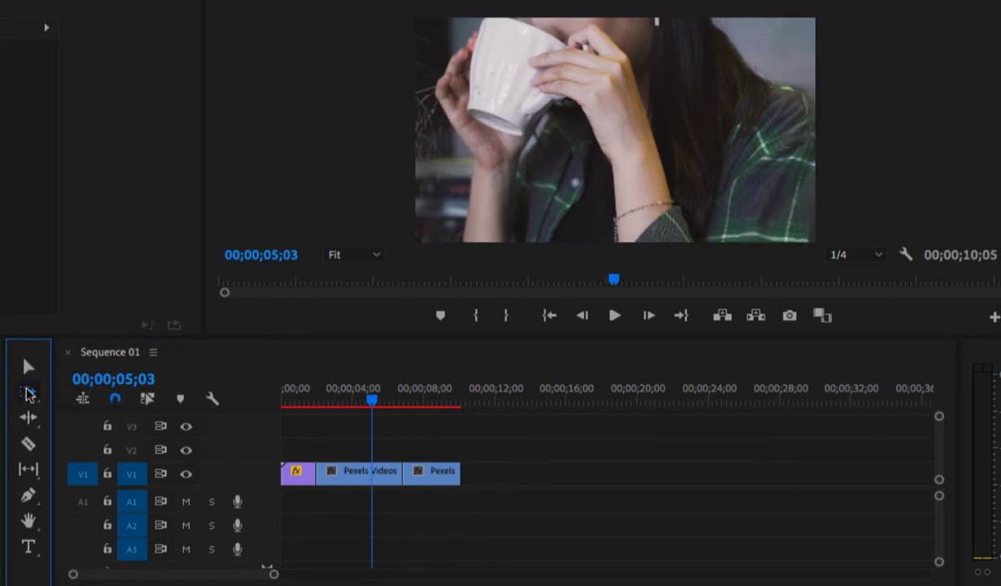
pyautogui.click(309, 474)
pyautogui.moveTo(326, 478); pyautogui.dragTo(361, 476)
pyautogui.click(29, 366)
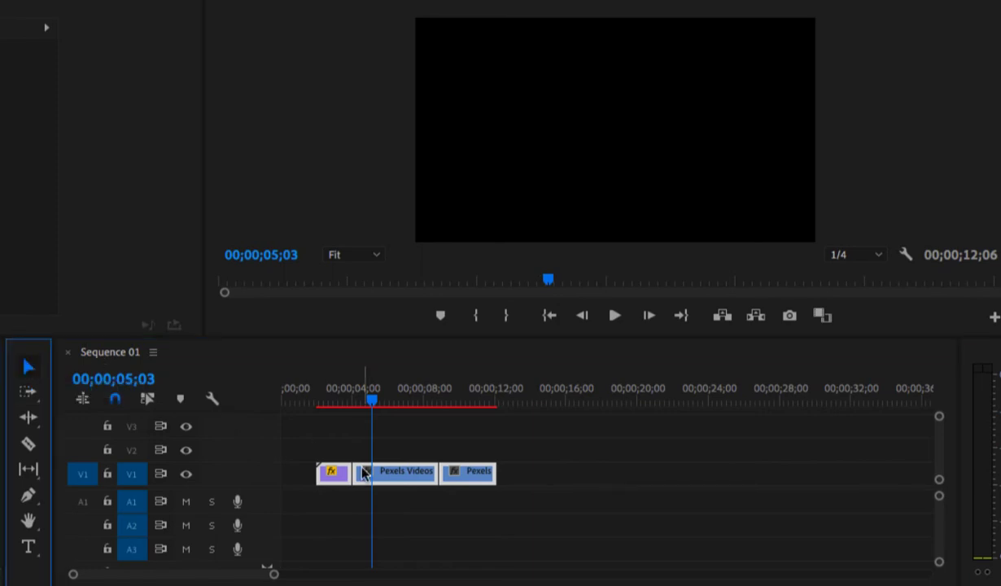
# - Move the last piece of the Pexels Videos 5089 clip to the start of V1 and scrub the playhead over the rearranged clips
pyautogui.click(398, 449)
pyautogui.click(468, 476)
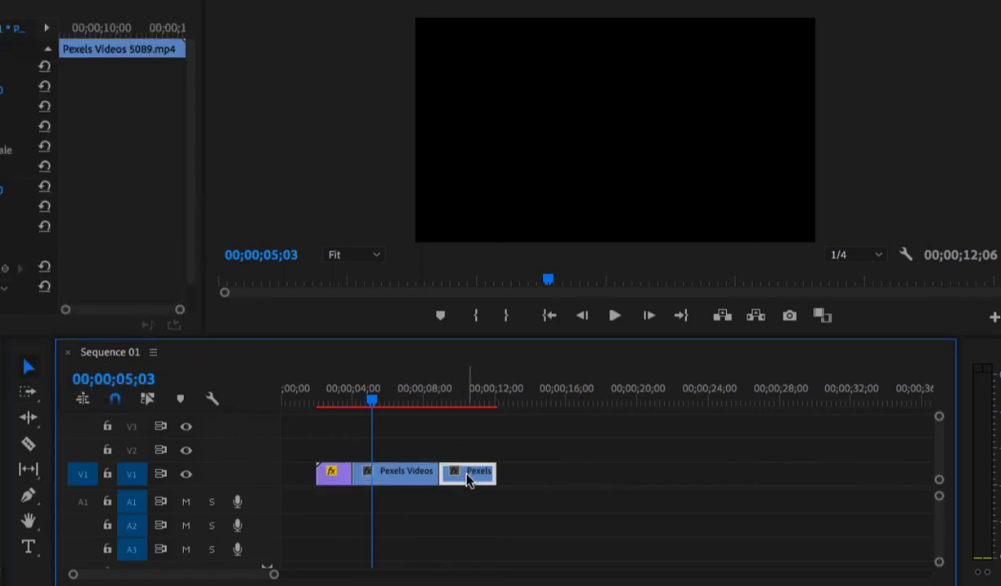
pyautogui.moveTo(468, 479); pyautogui.dragTo(298, 473)
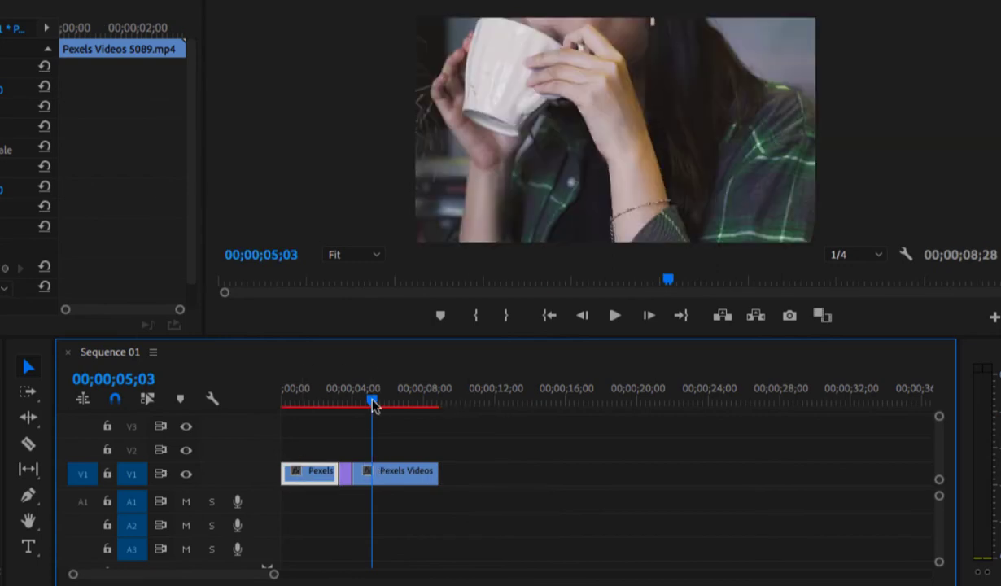
pyautogui.moveTo(373, 405)
pyautogui.mouseDown()
pyautogui.moveTo(292, 415)
pyautogui.moveTo(407, 402)
pyautogui.moveTo(393, 398)
pyautogui.mouseUp()
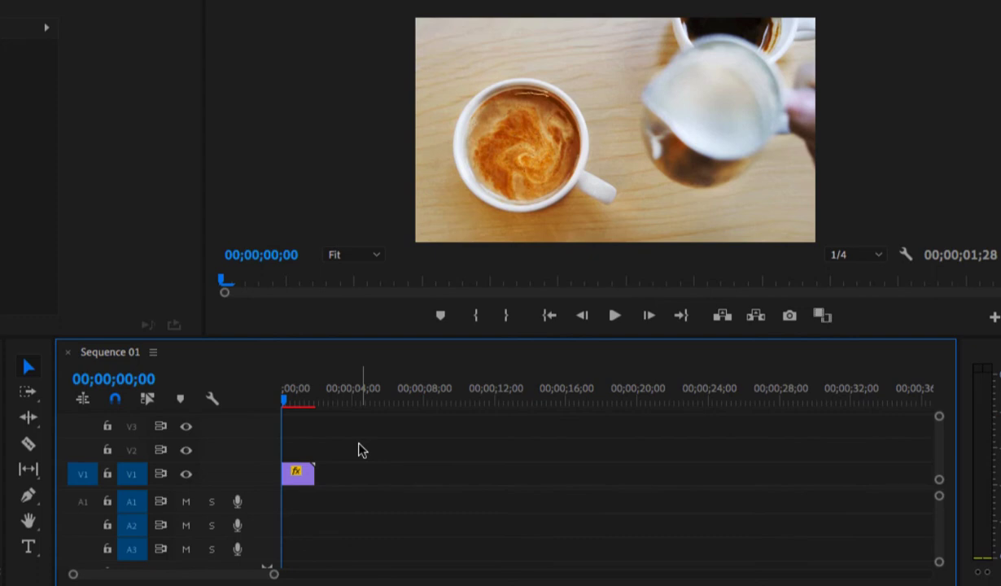
# - Slow down the V1 clip by extending its end to about 00;00;18;24 with the Rate Stretch tool and scrub the playhead to 00;00;07;23
pyautogui.click(33, 423)
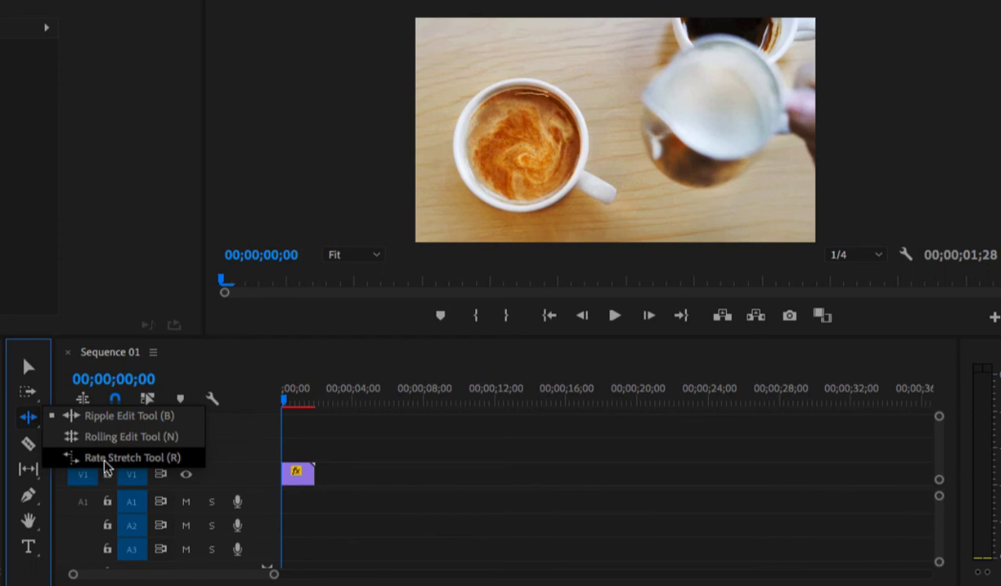
pyautogui.click(104, 463)
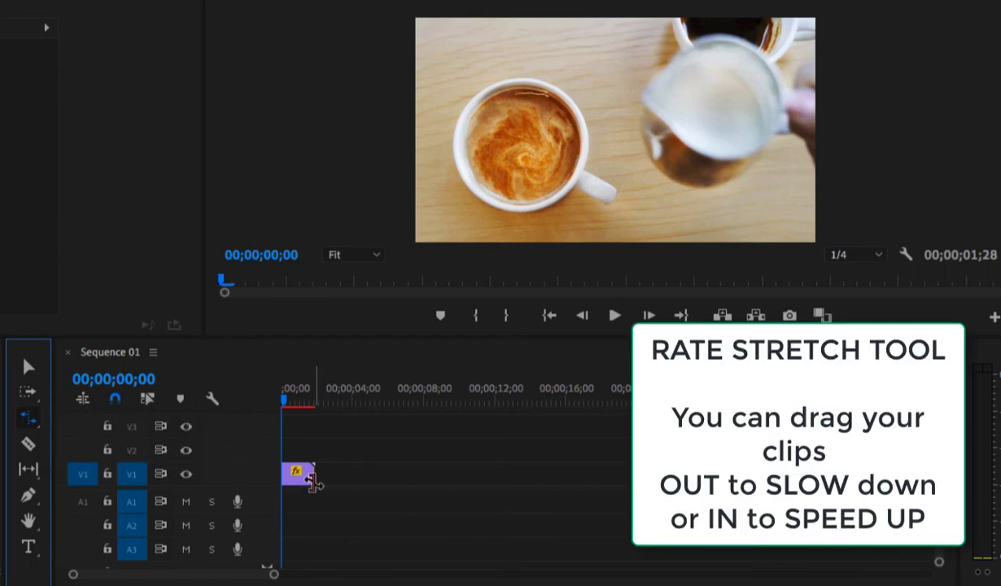
pyautogui.moveTo(314, 474); pyautogui.dragTo(614, 482)
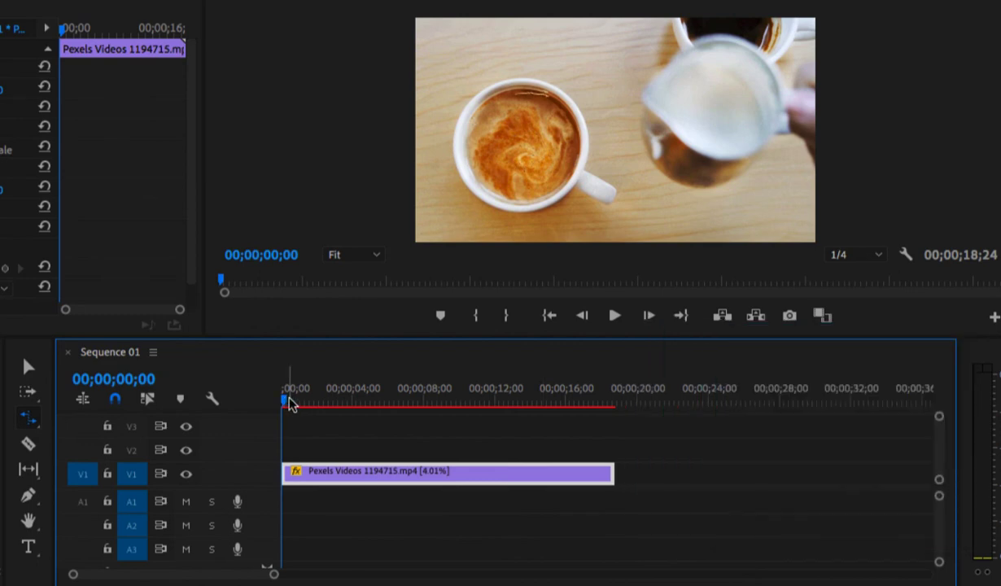
pyautogui.click(291, 400)
pyautogui.moveTo(314, 405); pyautogui.dragTo(420, 399)
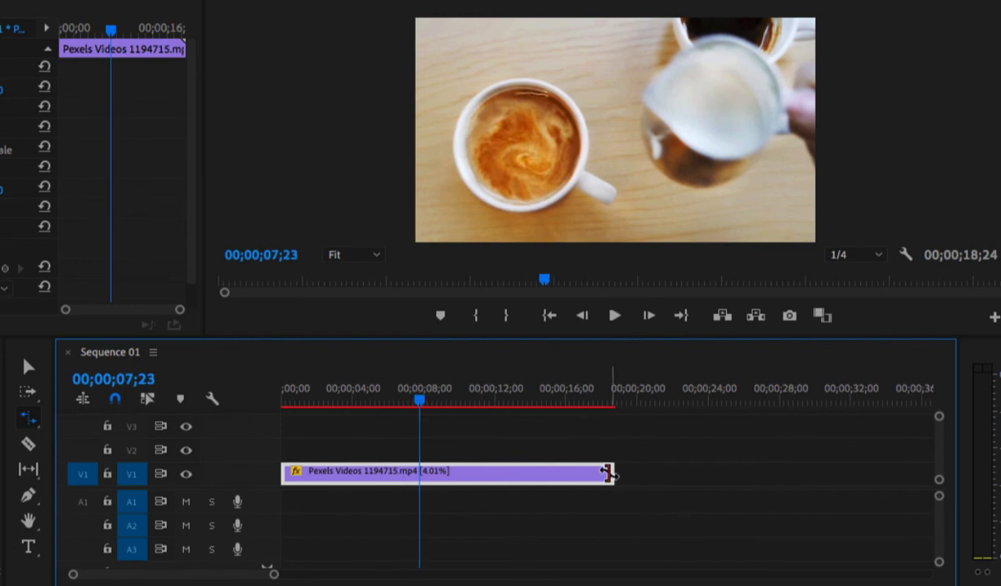
# - Speed up the clip by rate-stretching its end in to about 00;00;05;08 and further to 00;00;00;25, and return the playhead to the start
pyautogui.moveTo(610, 473); pyautogui.dragTo(363, 500)
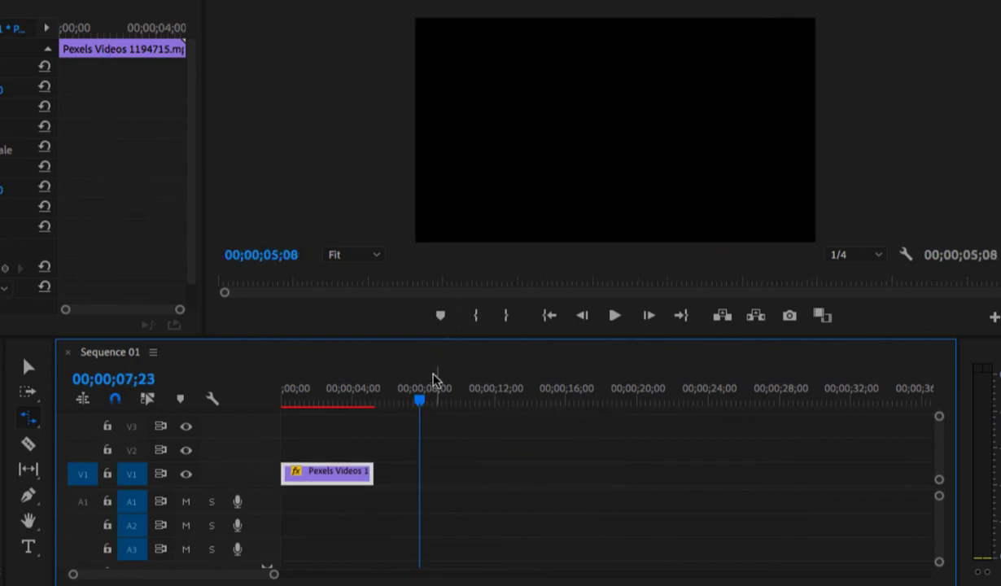
pyautogui.moveTo(422, 401); pyautogui.dragTo(344, 416)
pyautogui.moveTo(365, 486); pyautogui.dragTo(289, 486)
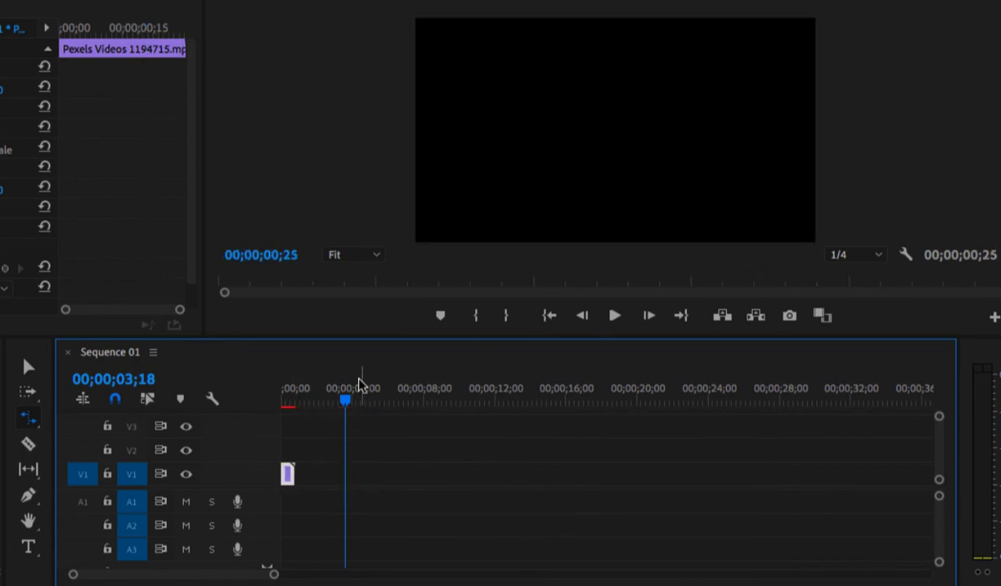
pyautogui.moveTo(342, 399); pyautogui.dragTo(279, 406)
# - Switch to the Selection tool and set the Pexels Videos 1194715 clip's speed to 100% through Speed/Duration
pyautogui.moveTo(274, 575); pyautogui.dragTo(191, 573)
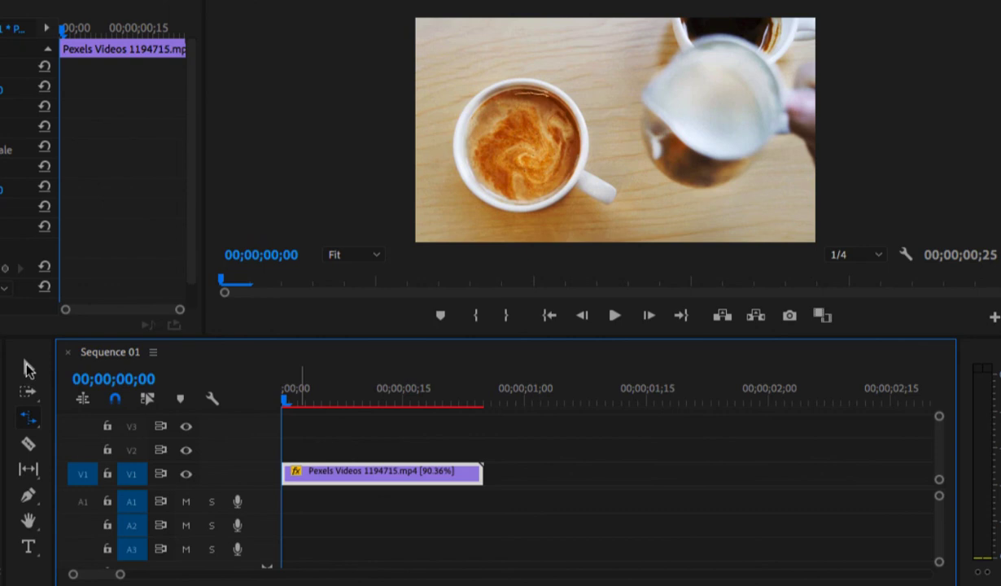
pyautogui.press('v')
pyautogui.rightClick(384, 478)
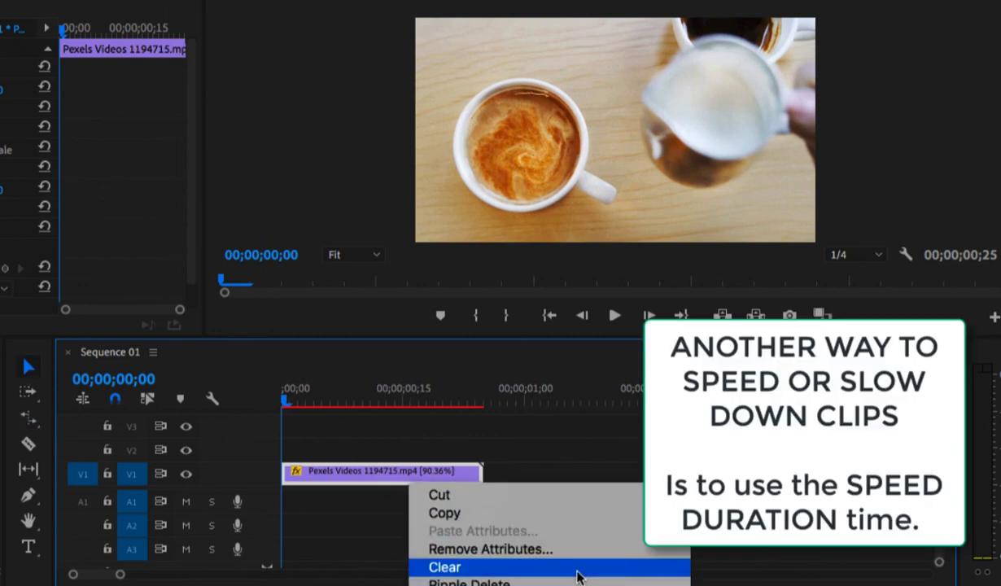
pyautogui.scroll(-10, 577, 577)
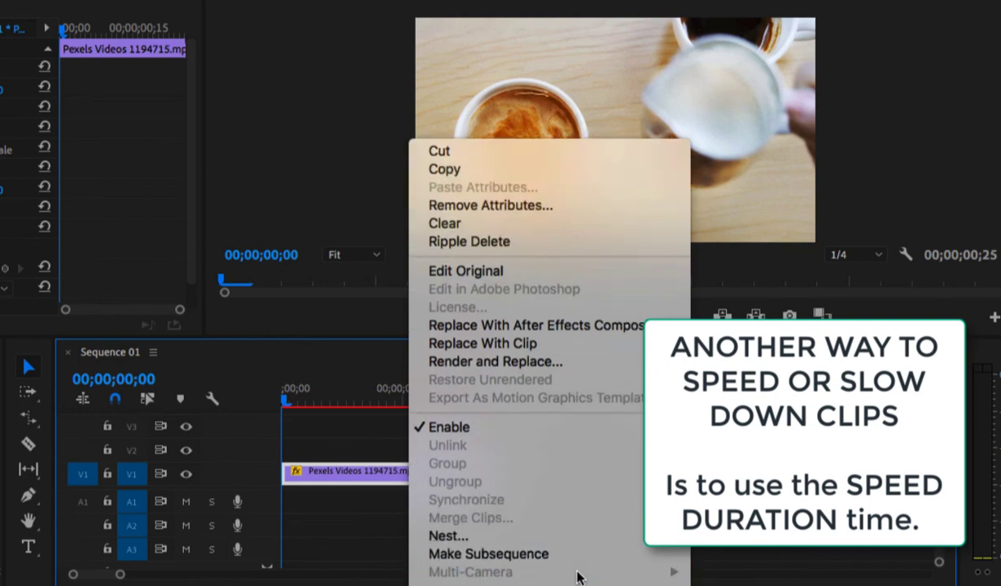
pyautogui.scroll(-4, 577, 577)
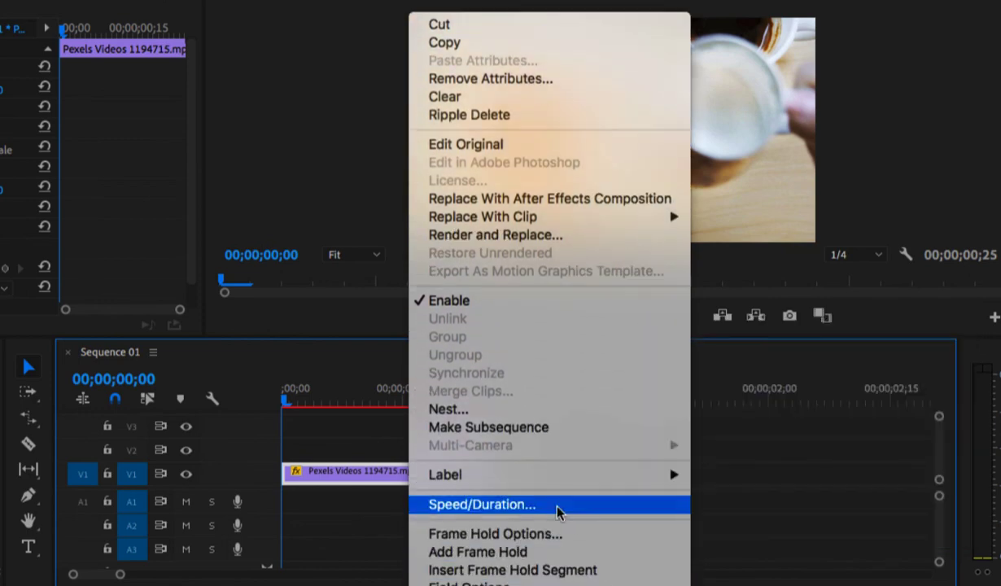
pyautogui.click(558, 506)
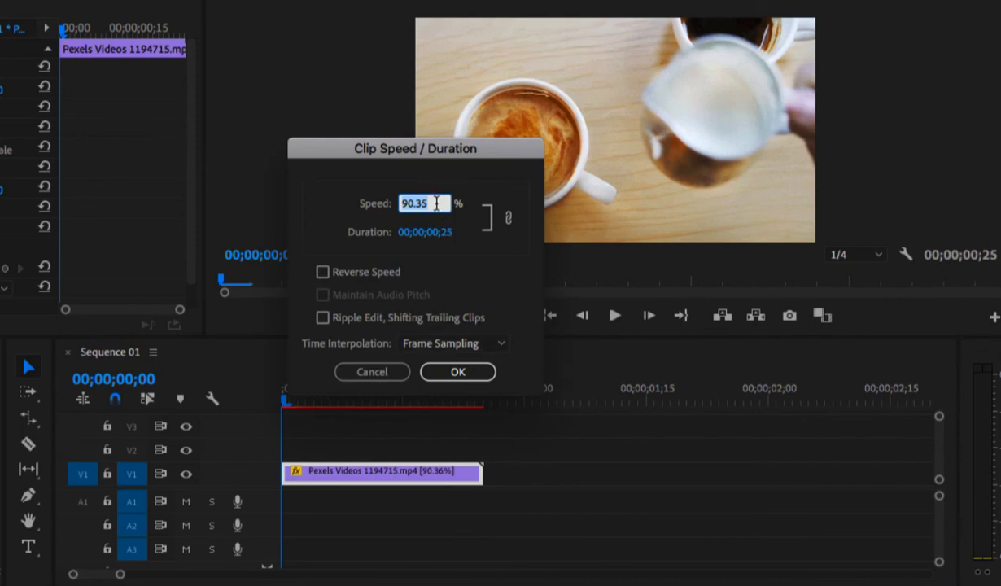
pyautogui.write('100')
pyautogui.press('Return')
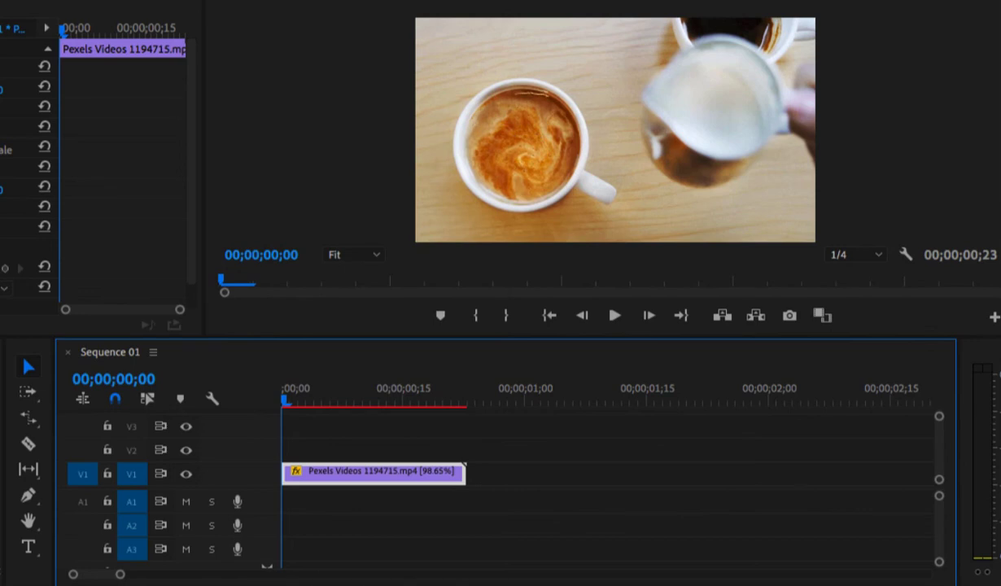